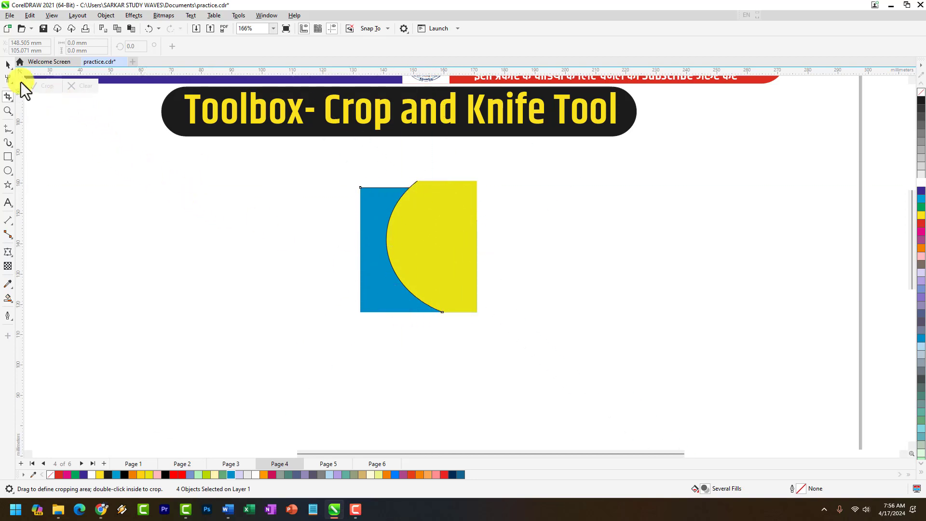
Move the yellow and blue cut pieces off the black outlines and rearrange them on the page
left_click(11, 66)
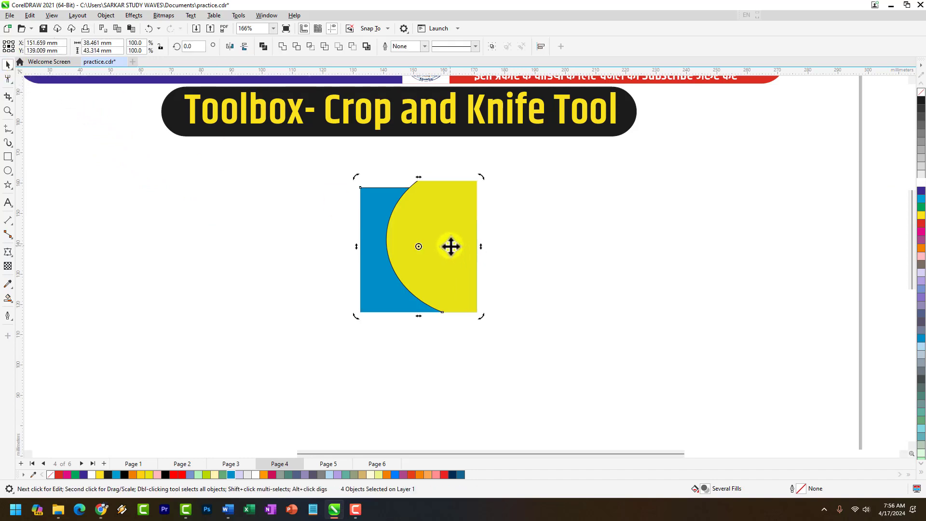
left_click(511, 254)
left_click_drag(450, 282, 286, 271)
left_click(383, 258)
left_click_drag(433, 250, 599, 252)
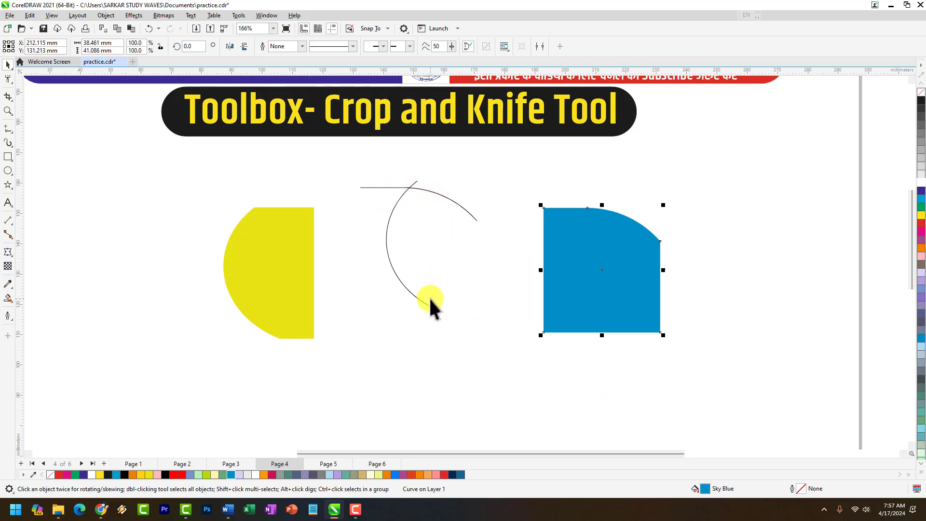
left_click_drag(624, 289, 331, 281)
left_click_drag(272, 292, 455, 295)
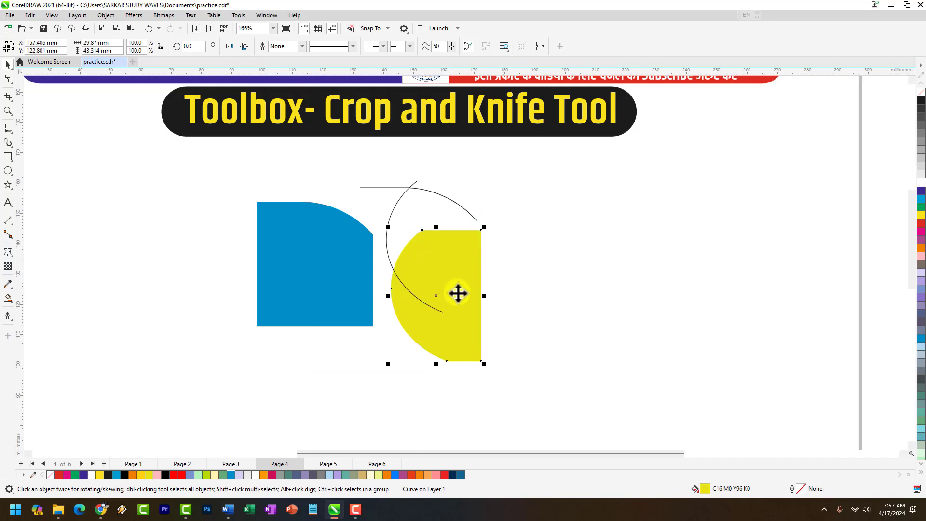
Delete the yellow piece, the blue piece and the leftover black outlines
key("Delete")
left_click(325, 261)
key("Delete")
left_click_drag(517, 326, 521, 326)
key("Delete")
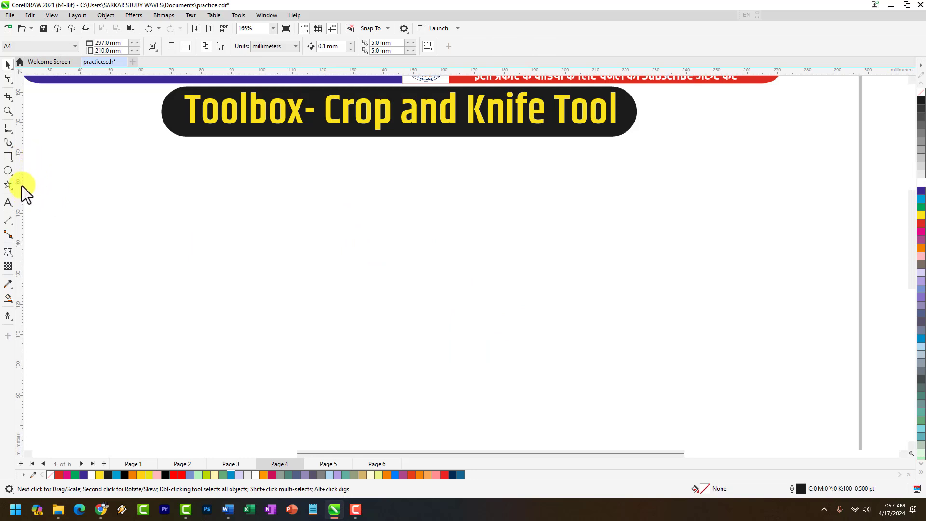
Draw an unfilled circle about 51.7 mm in diameter below the title
left_click(9, 170)
mouse_move(187, 177)
left_mouse_down()
mouse_move(304, 304)
mouse_move(285, 280)
mouse_move(352, 338)
left_mouse_up()
key("ctrl+z")
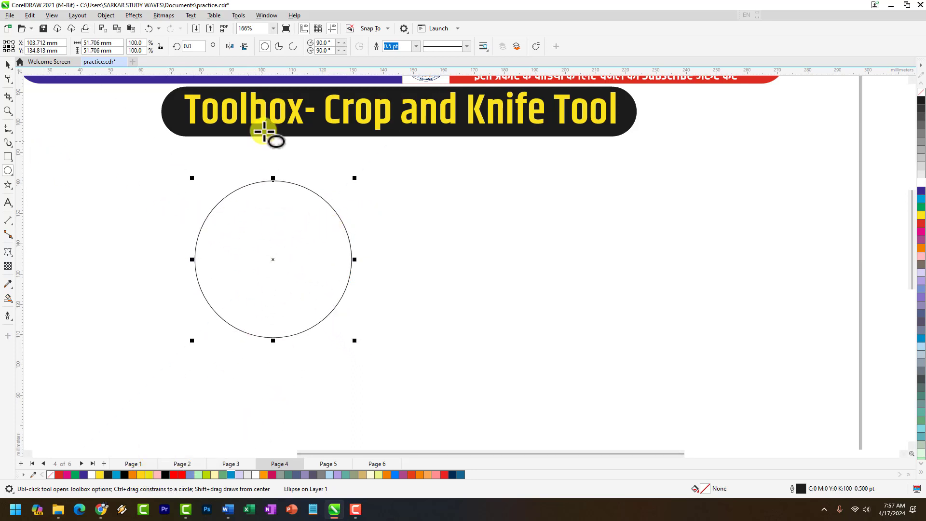
Slice the circle horizontally through its center with the Knife tool
scroll(227, 316, "up", 1)
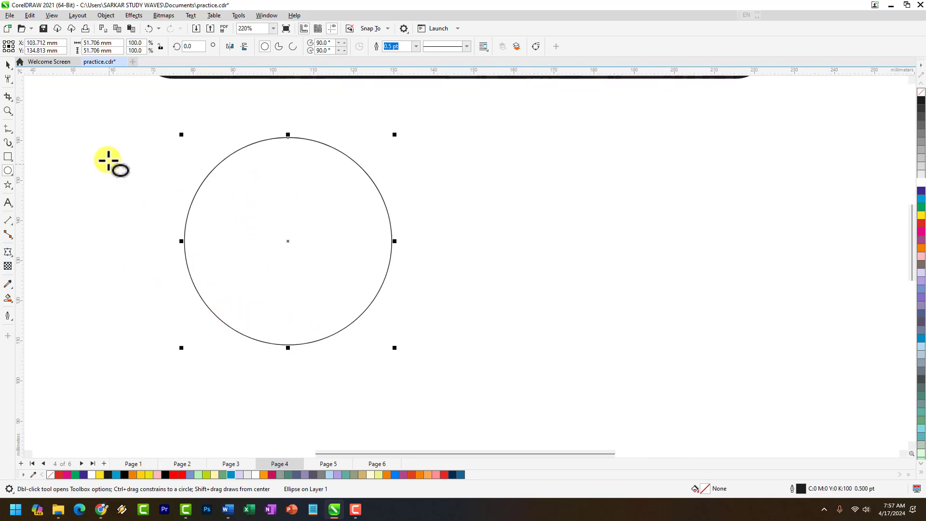
left_click(10, 95)
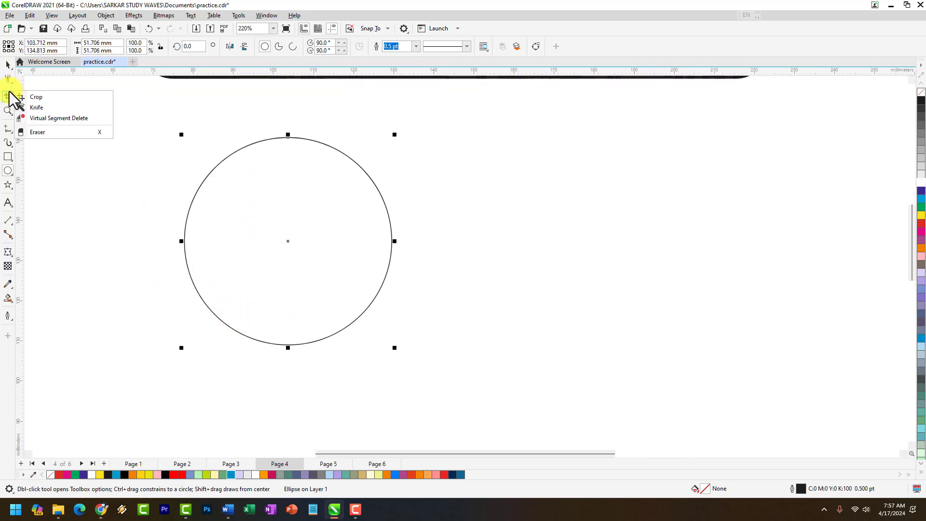
left_click(39, 108)
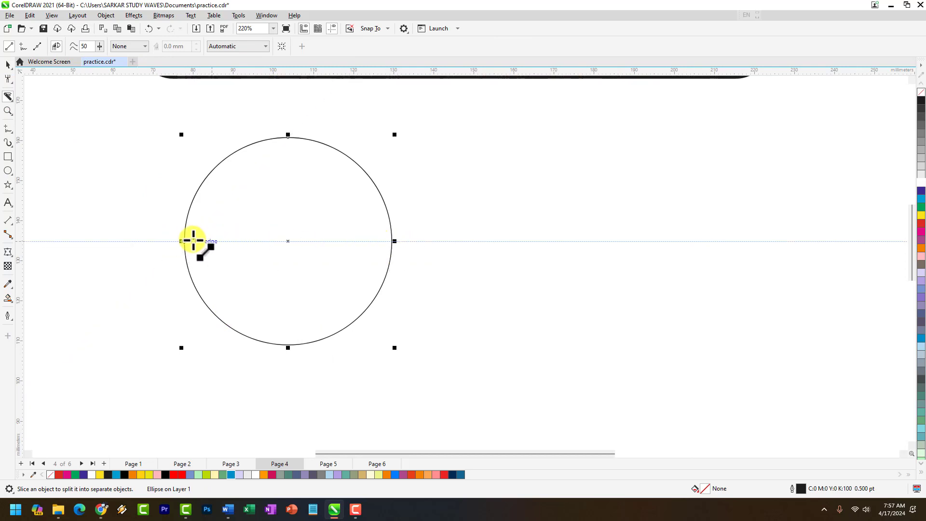
left_click_drag(181, 241, 400, 241)
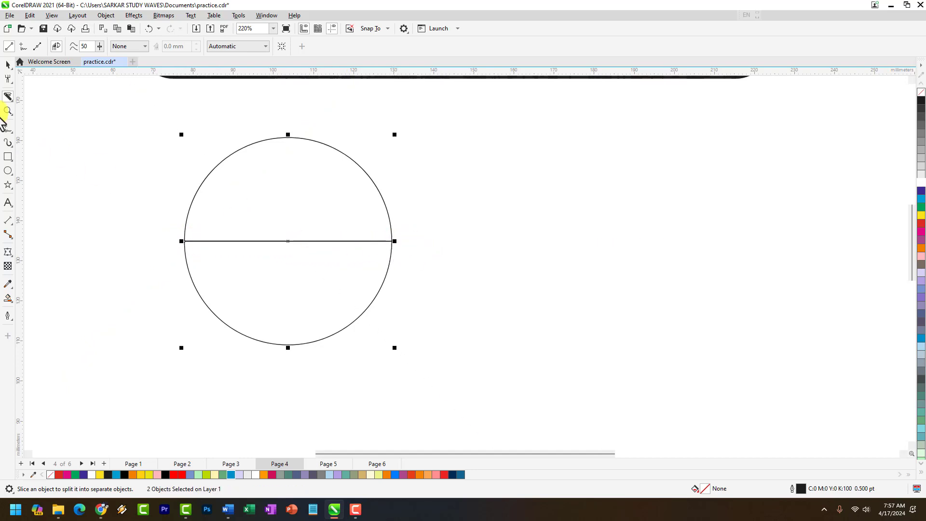
Separate the two halves by moving the upper semicircle up and the lower semicircle down
left_click(8, 65)
left_click(459, 236)
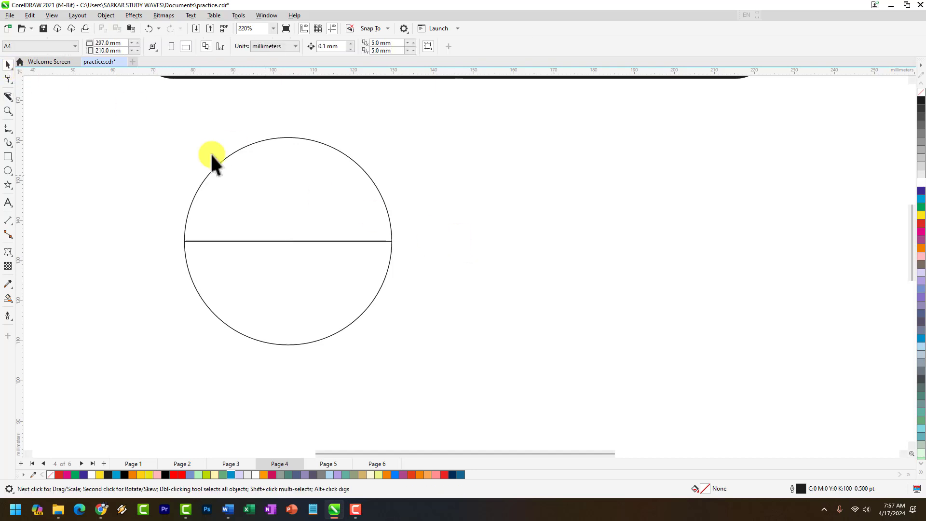
left_click(269, 188)
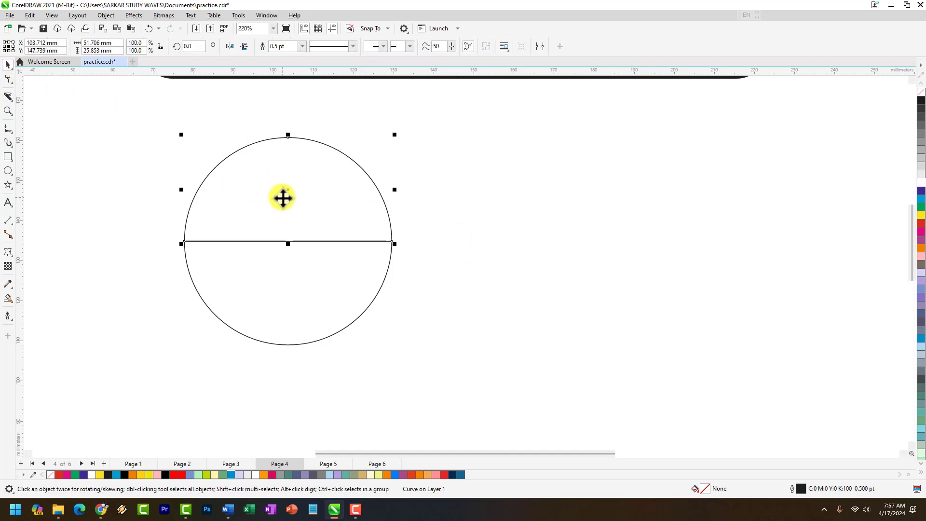
left_click_drag(283, 196, 294, 184)
left_click(304, 268)
left_click_drag(304, 269, 315, 289)
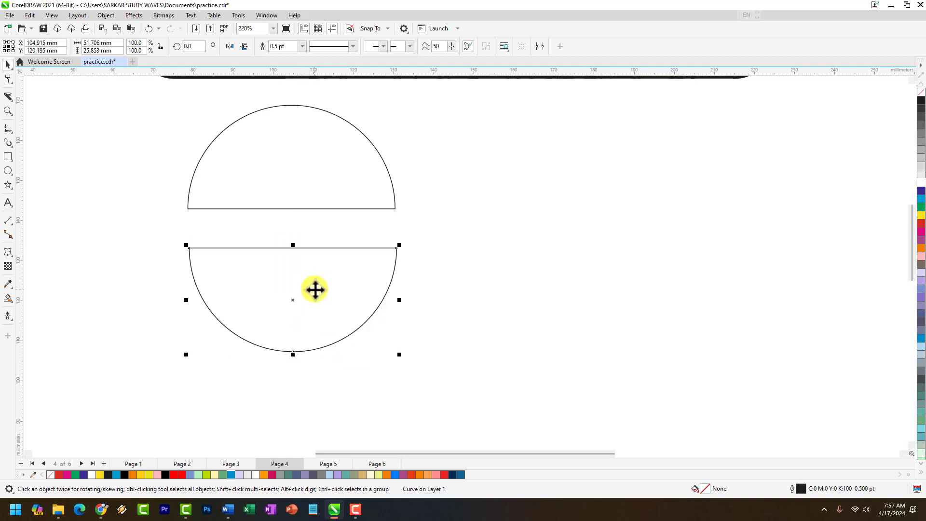
Undo the moves of both semicircles
key("ctrl+z")
key("ctrl+z")
key("ctrl+z")
Delete the lower semicircle and flatten the upper one to about 19.3 mm high, keeping its width
left_click(324, 269)
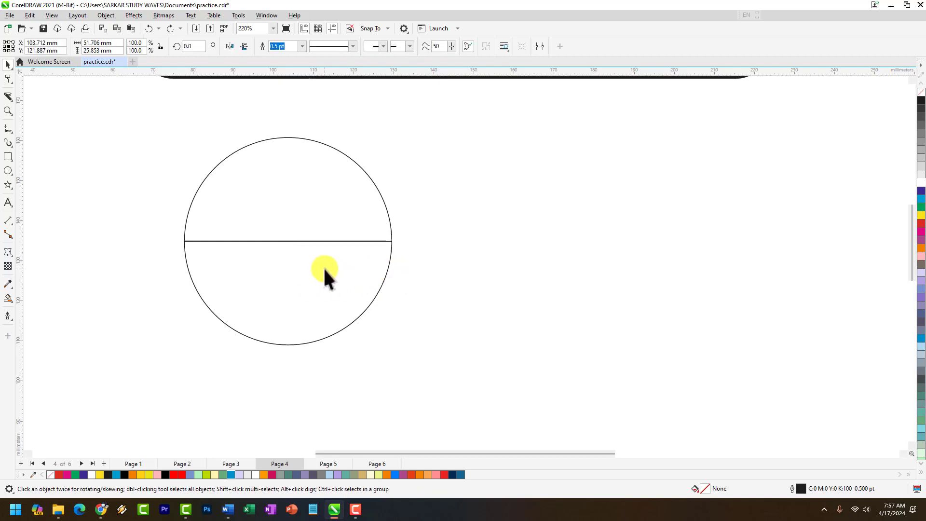
left_click(286, 207)
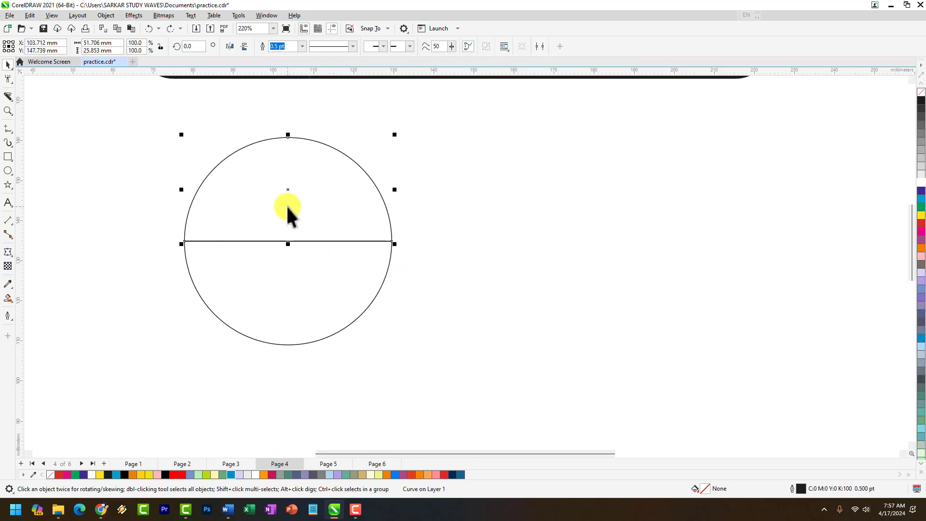
left_click(296, 274)
key("Delete")
left_click(297, 213)
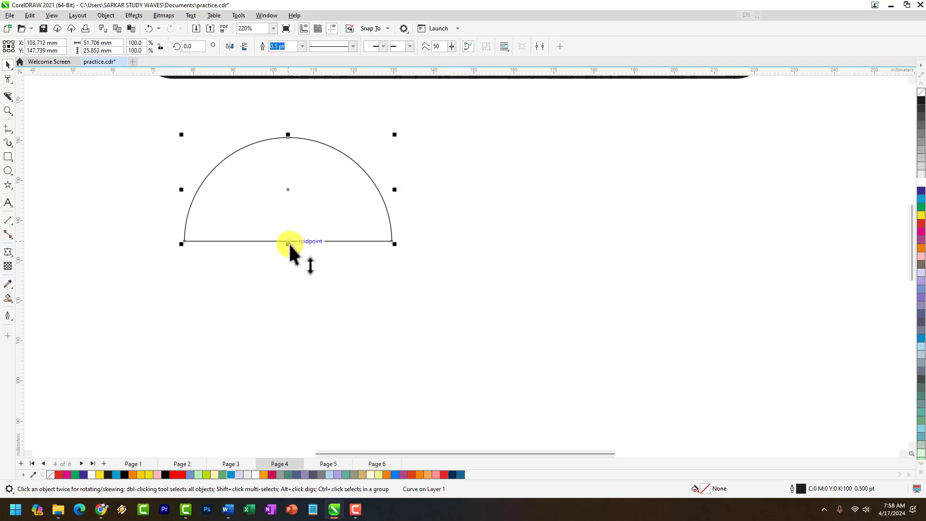
left_click_drag(286, 244, 292, 233)
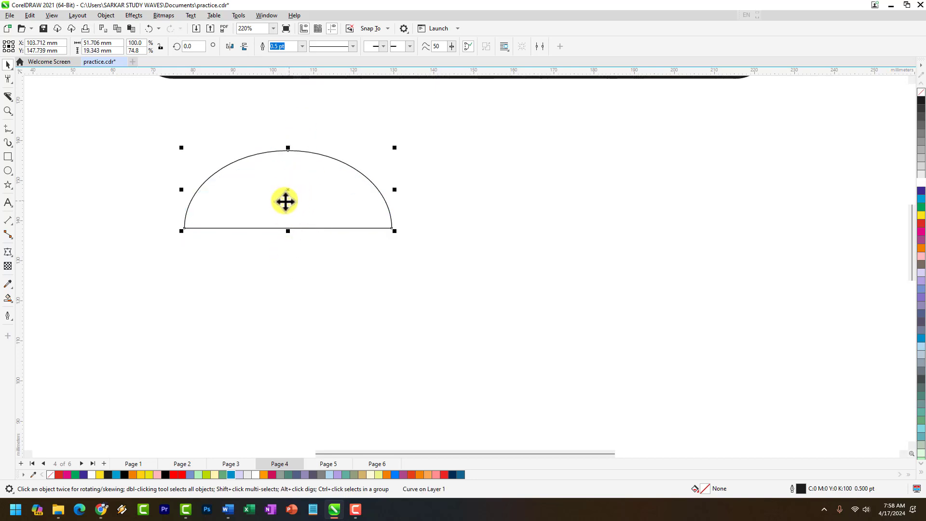
Open the semicircle for node editing and place a vertical guideline through its center
left_click(11, 82)
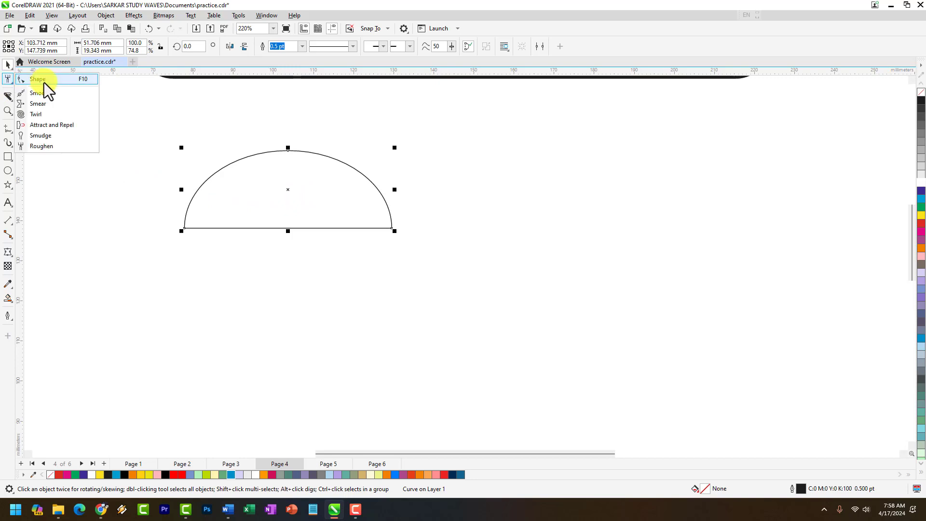
left_click(43, 81)
left_click(329, 259)
left_click(282, 226)
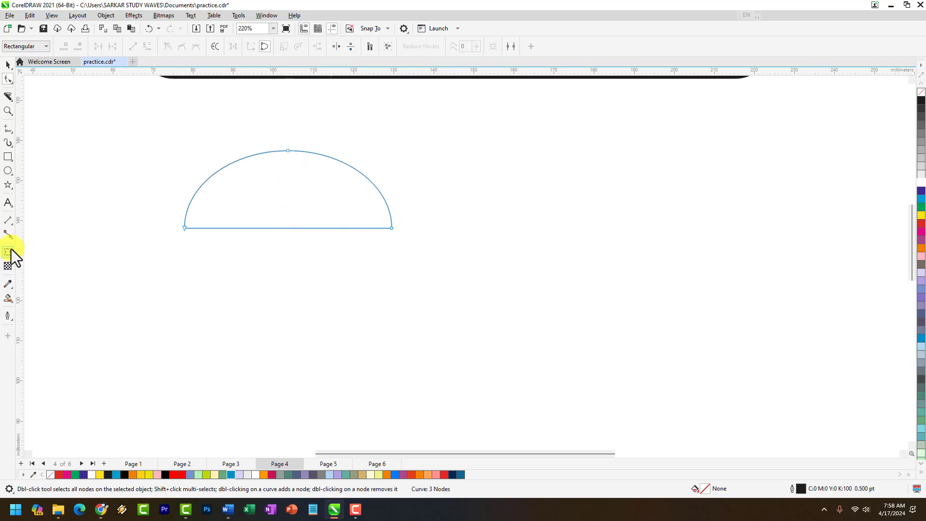
left_click_drag(236, 260, 288, 226)
Add a node where the guideline crosses the straight base and convert it to a curve
left_click(288, 225)
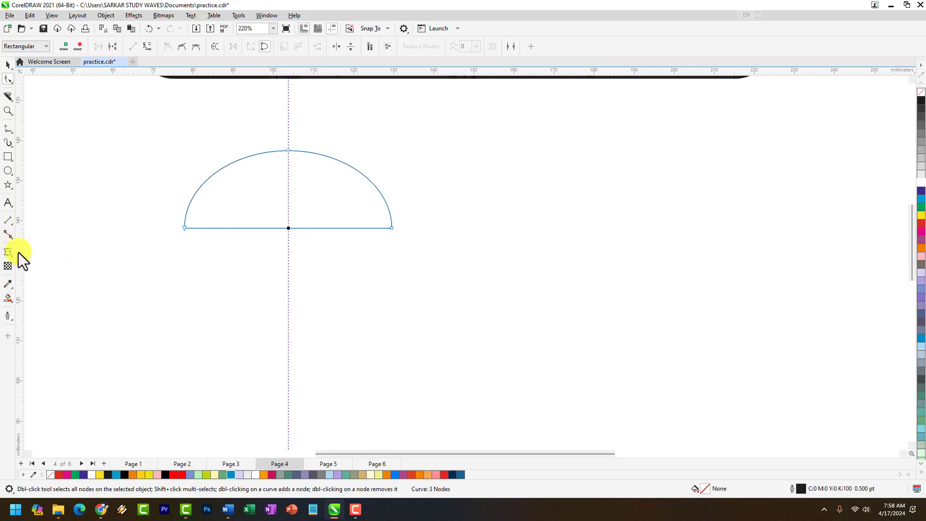
right_click(288, 226)
left_click(306, 233)
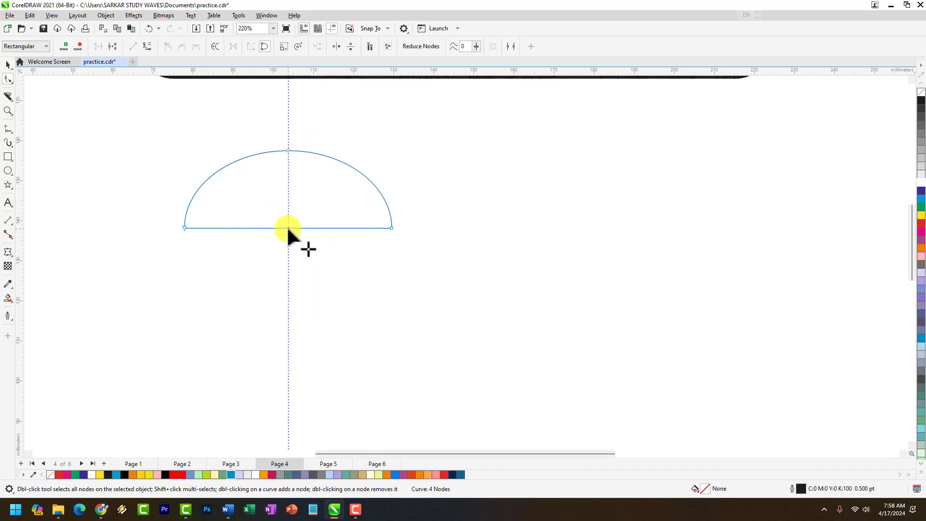
right_click(288, 229)
left_click(317, 295)
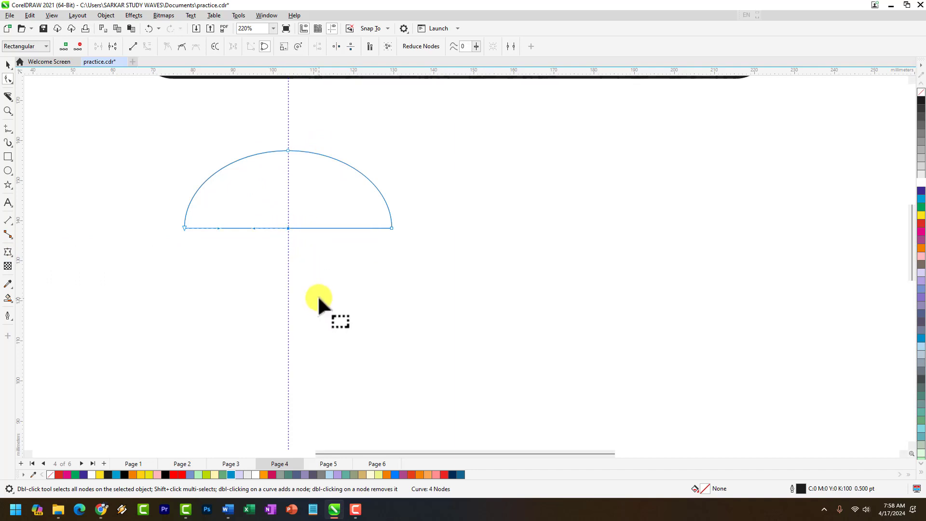
Make the base's middle node smooth and move it upward to arch the base
right_click(288, 228)
left_click(325, 319)
left_click(320, 241)
left_click(289, 228)
right_click(287, 228)
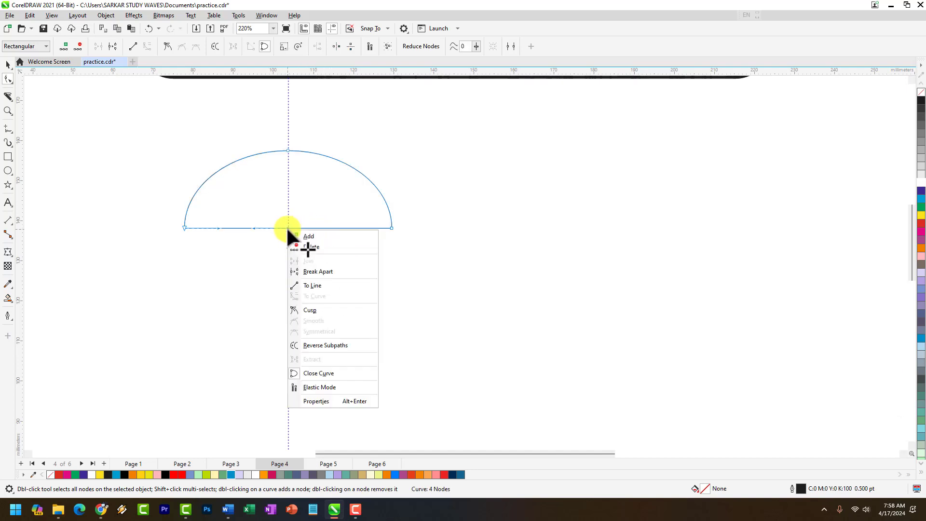
left_click(314, 312)
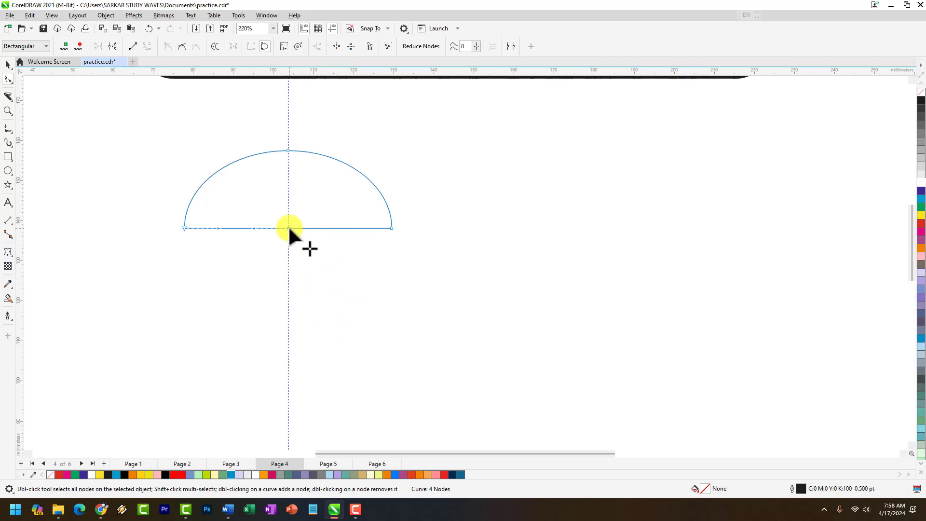
right_click(289, 228)
left_click(319, 321)
left_click_drag(288, 227, 294, 209)
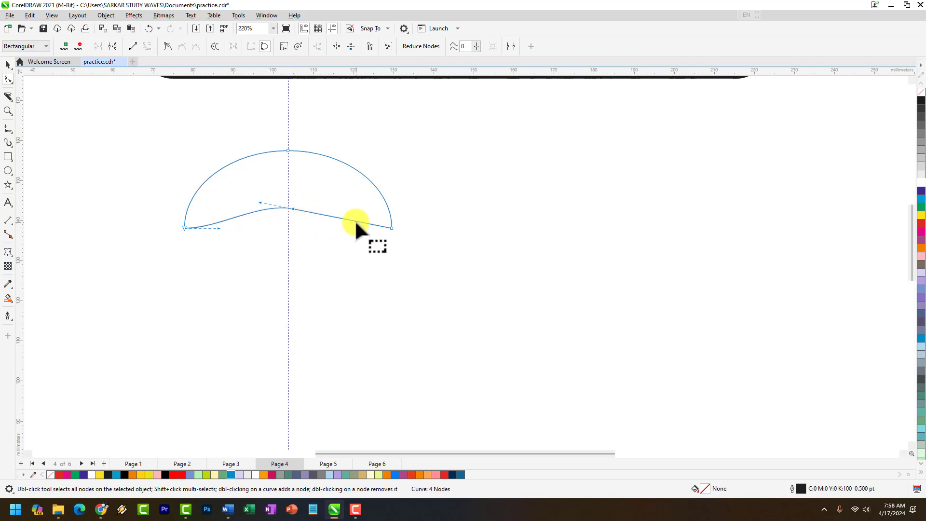
Add a node on the straight right part of the base, convert it to a curve, and raise the middle node slightly
left_click(391, 227)
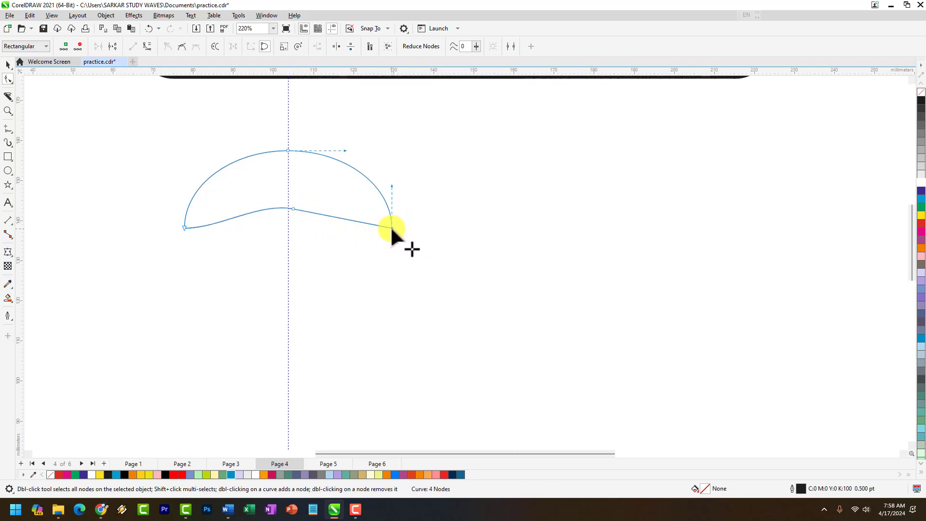
right_click(340, 218)
left_click(360, 226)
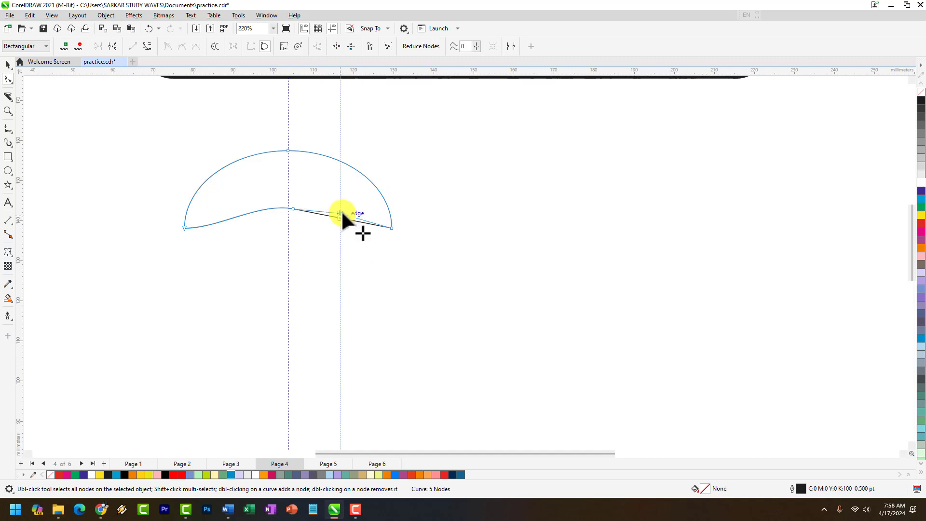
right_click(340, 217)
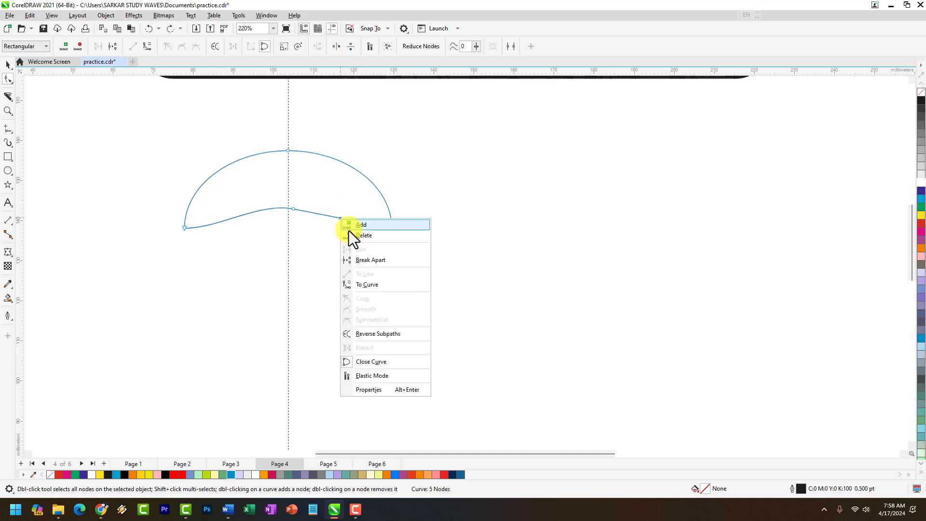
left_click(366, 284)
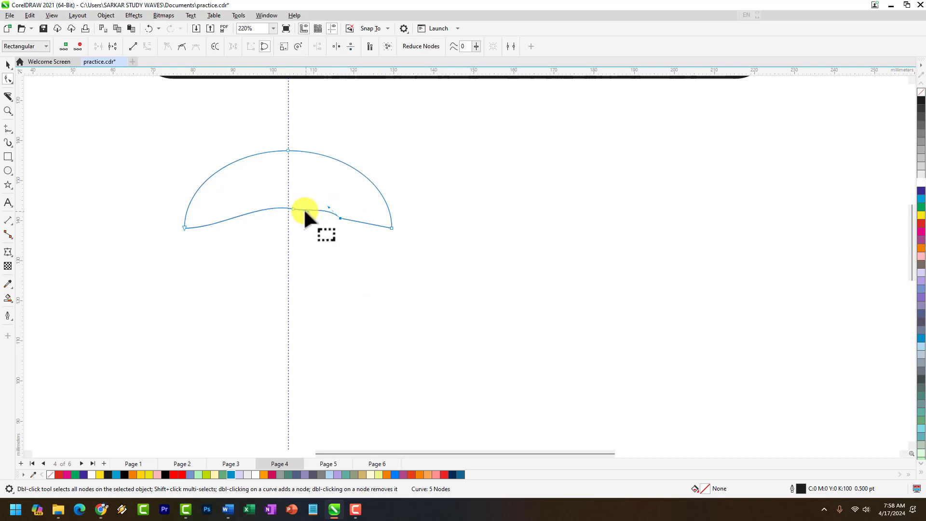
left_click_drag(293, 208, 296, 206)
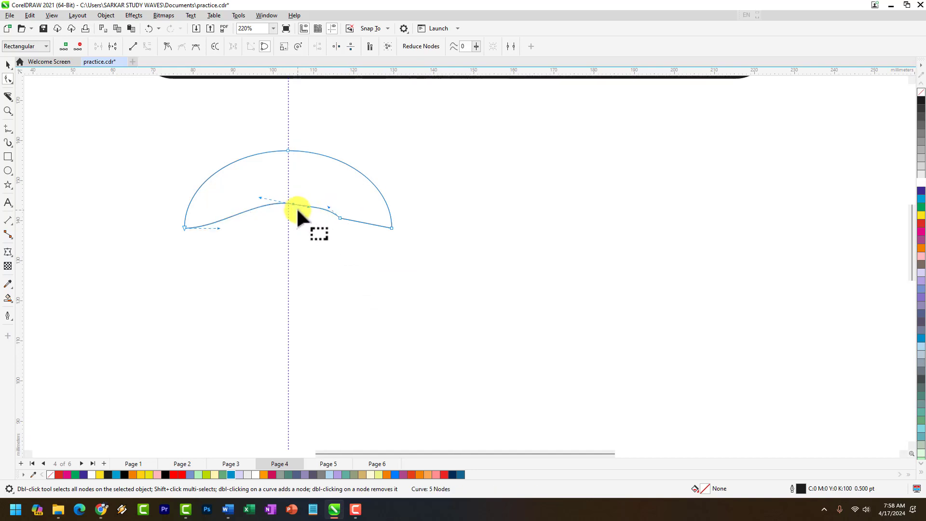
Undo the node edits on the semicircle's base along with the vertical guideline
key("ctrl+z")
key("ctrl+z")
key("ctrl+z")
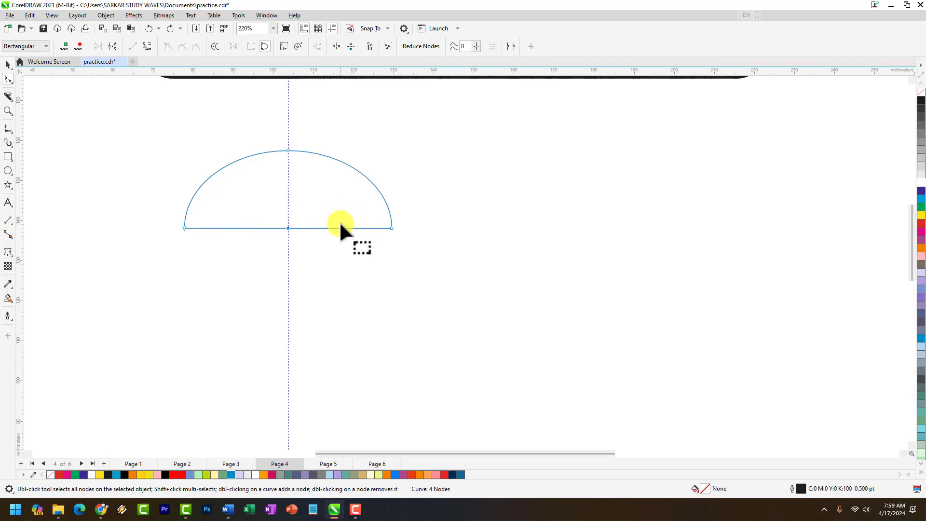
left_click(340, 225)
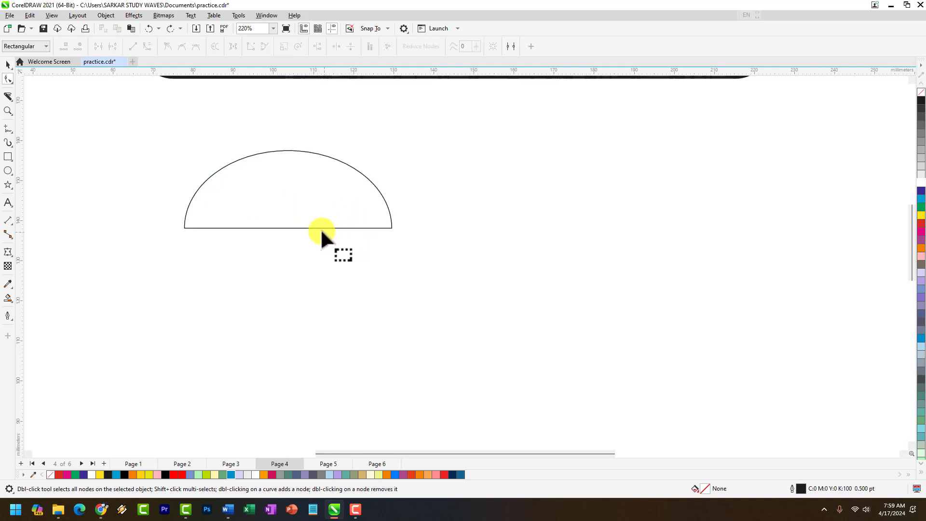
Convert the semicircle's straight base segment to a curve with the Shape tool
left_click(10, 83)
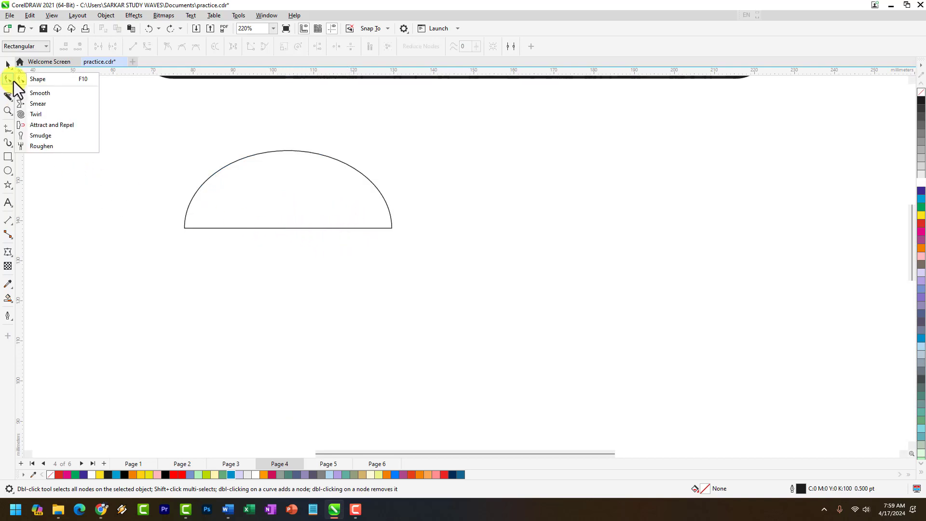
left_click(35, 82)
left_click(305, 227)
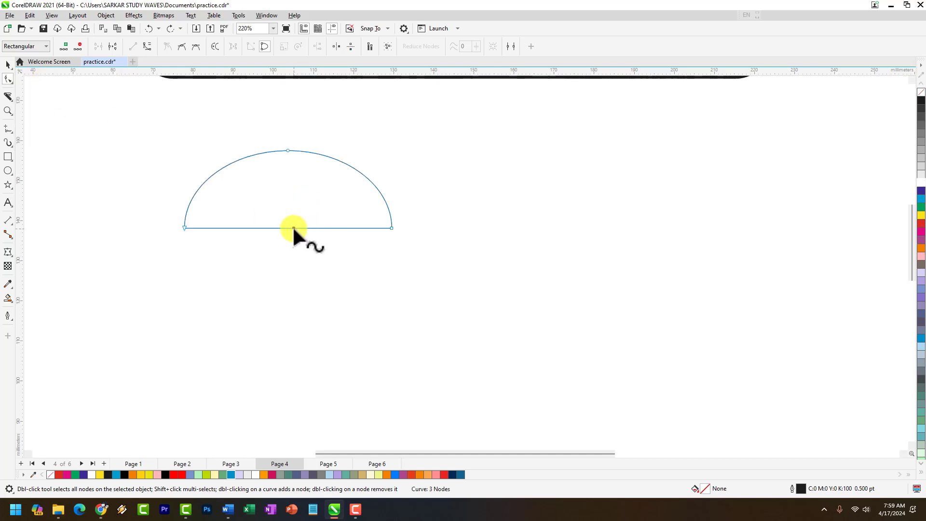
left_click(289, 228)
right_click(287, 227)
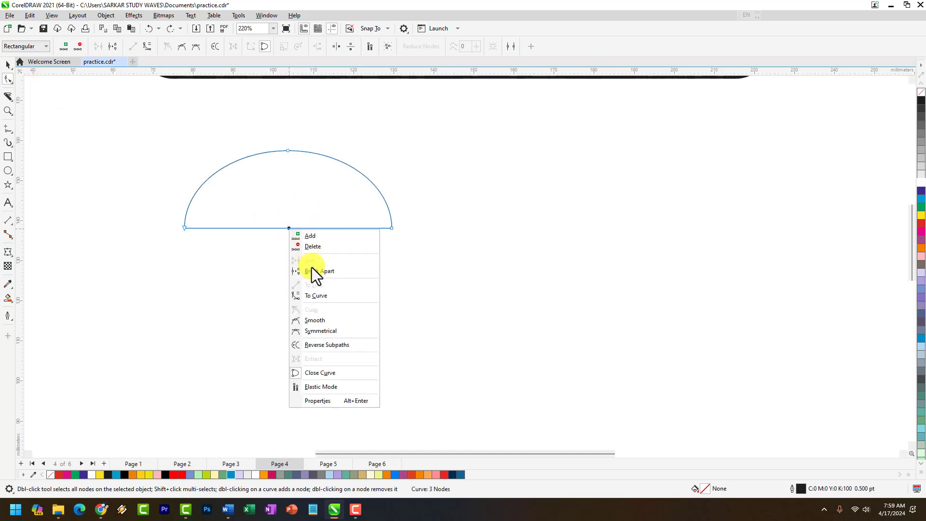
left_click(319, 295)
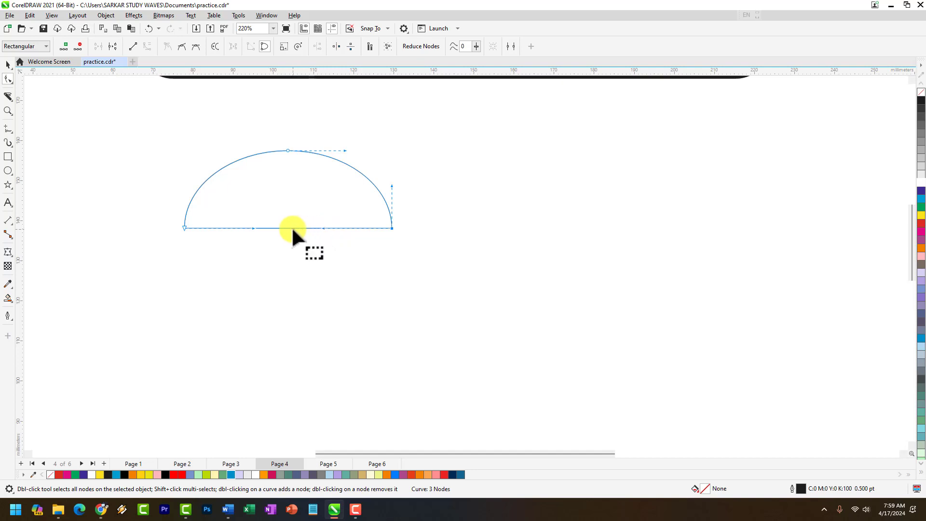
Bend the semicircle's base into an S-curve by pulling its right control handle upward and its left one slightly downward
scroll(293, 227, "up", 3)
left_click_drag(347, 228, 343, 123)
left_click_drag(223, 226, 212, 251)
scroll(299, 229, "down", 4)
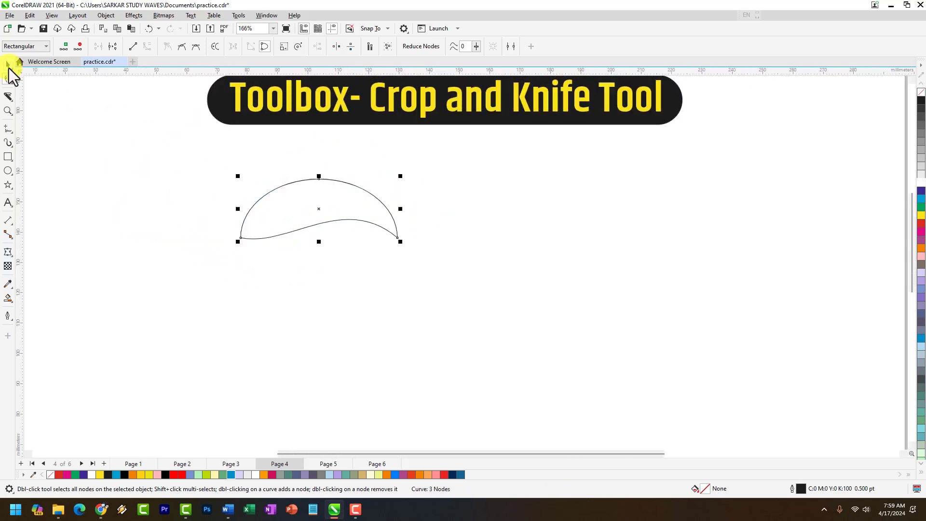
Duplicate the reshaped semicircle in place and nudge the copy straight down about 10.5 mm
left_click(8, 65)
left_click(306, 203)
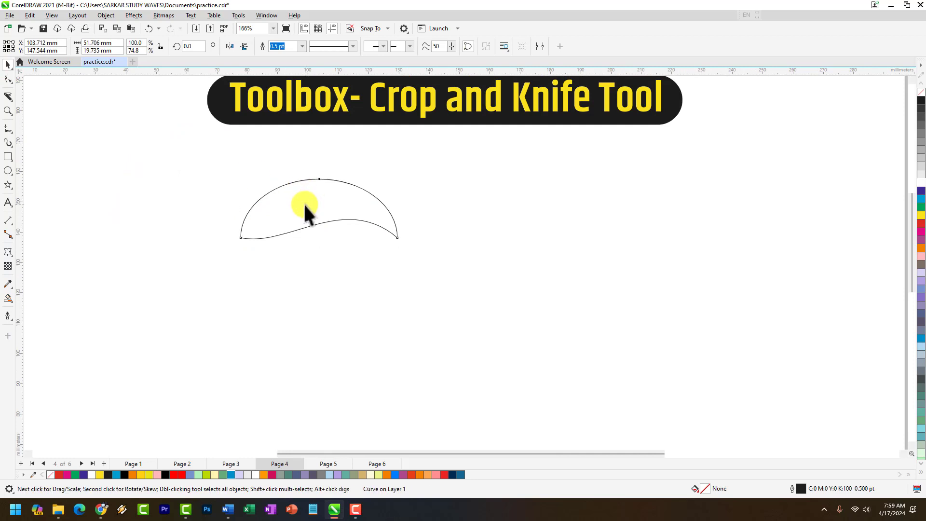
left_click(308, 208)
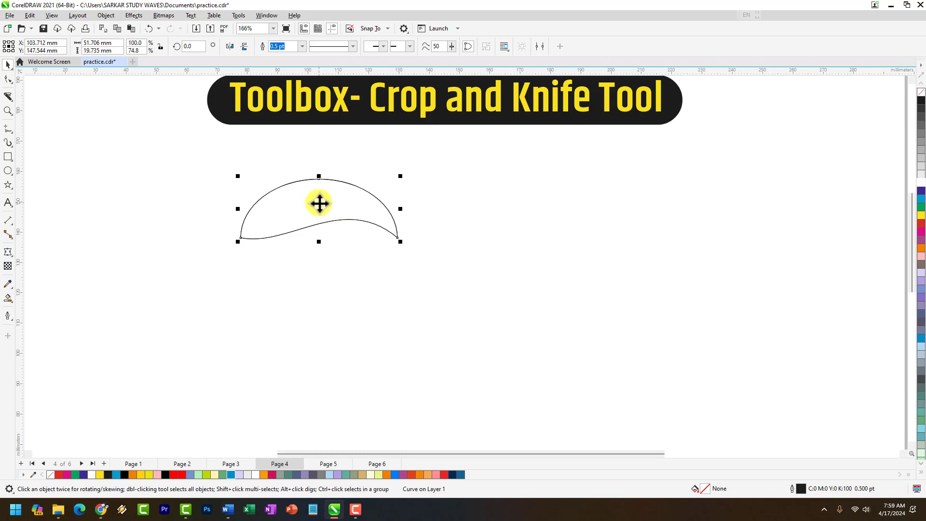
key("KP_Add")
key("Down")
key("Down")
key("Down")
key("Down")
key("Down")
key("Down")
key("Down")
key("Down")
key("Down")
key("Down")
key("Down")
key("Down")
key("Down")
key("Down")
key("Down")
key("Down")
key("Down")
key("Down")
key("Down")
key("Down")
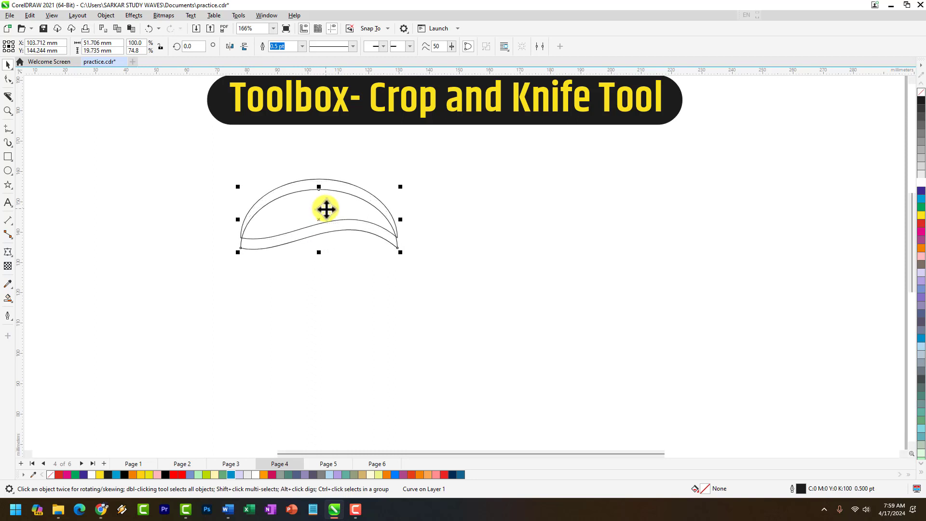
key("Down")
key("Down")
key("Down")
key("Down")
key("Down")
key("Down")
key("Down")
key("Down")
key("Down")
key("Down")
key("Down")
key("Down")
key("Down")
key("Down")
key("Down")
key("Down")
key("Down")
key("Down")
key("Down")
key("Down")
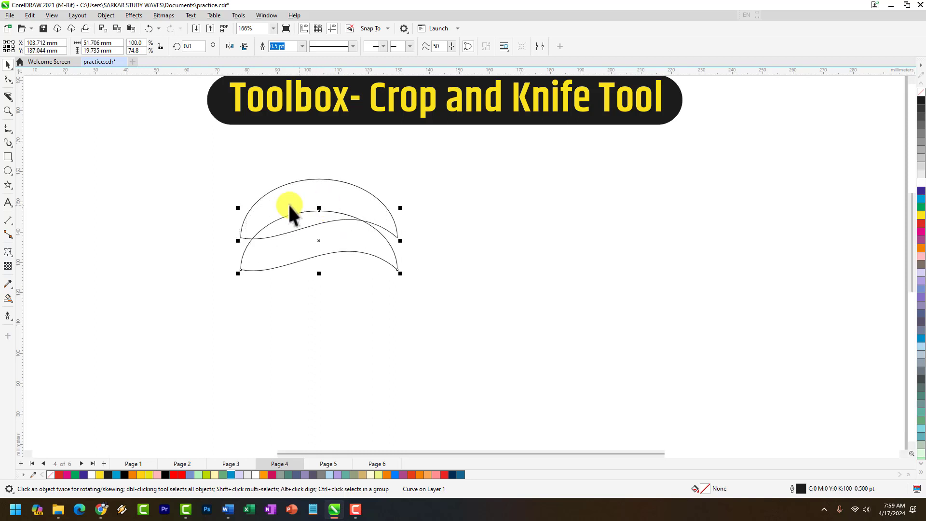
Mirror the copy vertically and nudge it down until its ends nearly meet the upper half's ends
left_click(245, 47)
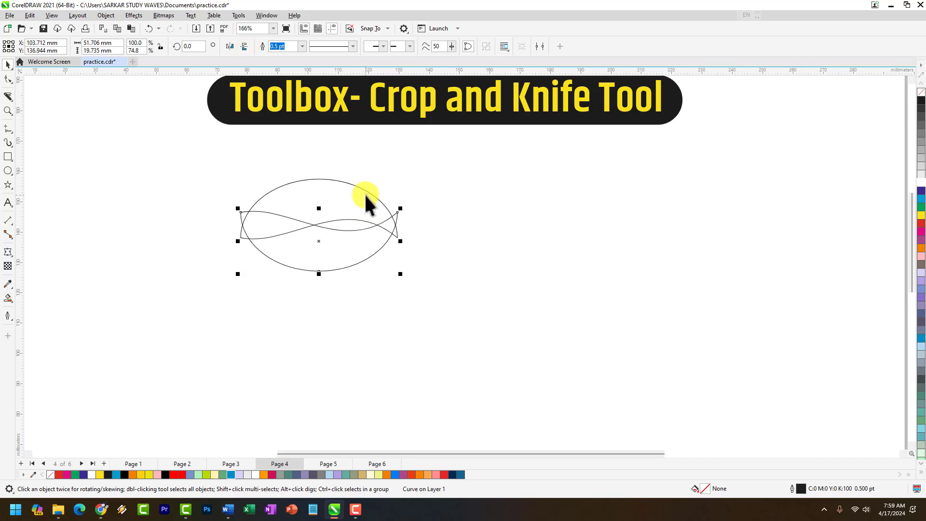
key("Down")
key("Down")
key("Down")
key("Down")
key("Down")
key("Down")
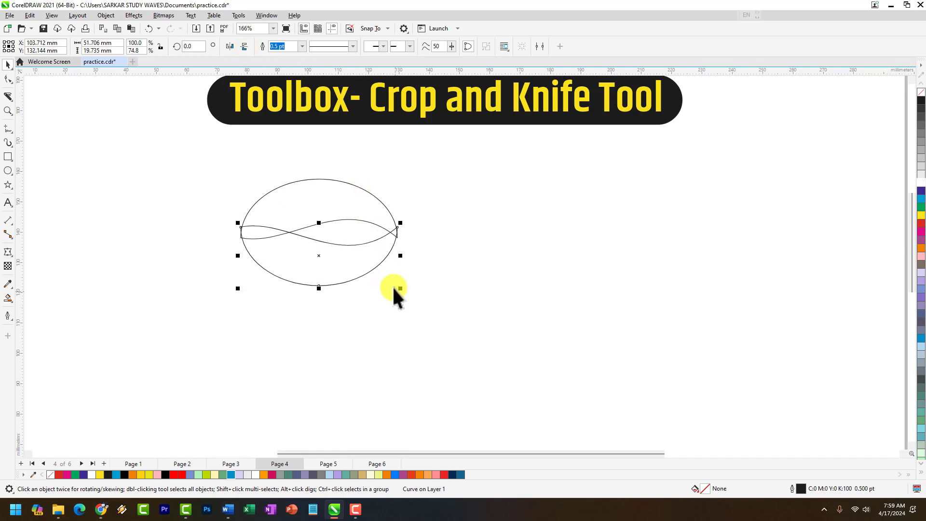
key("Down")
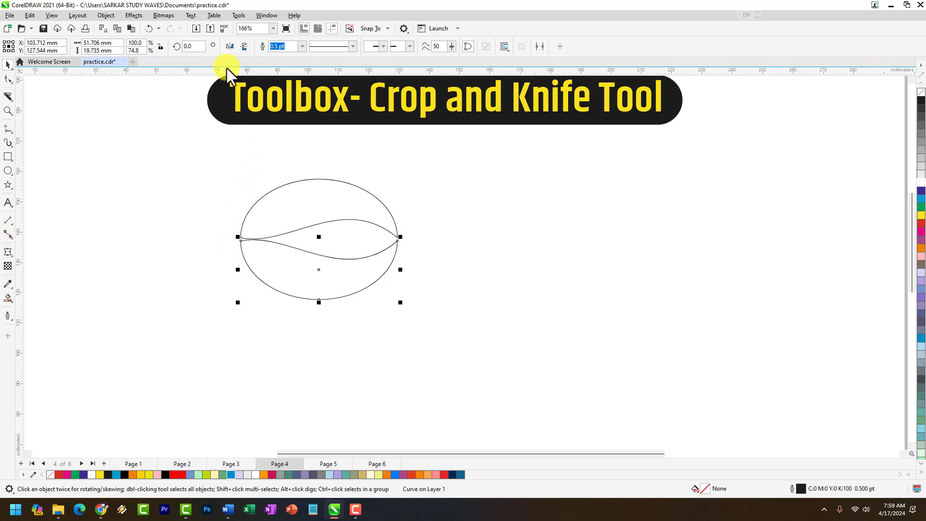
Mirror the lower half horizontally and nudge it down about 1.7 mm to leave a wavy gap between the halves
left_click(230, 46)
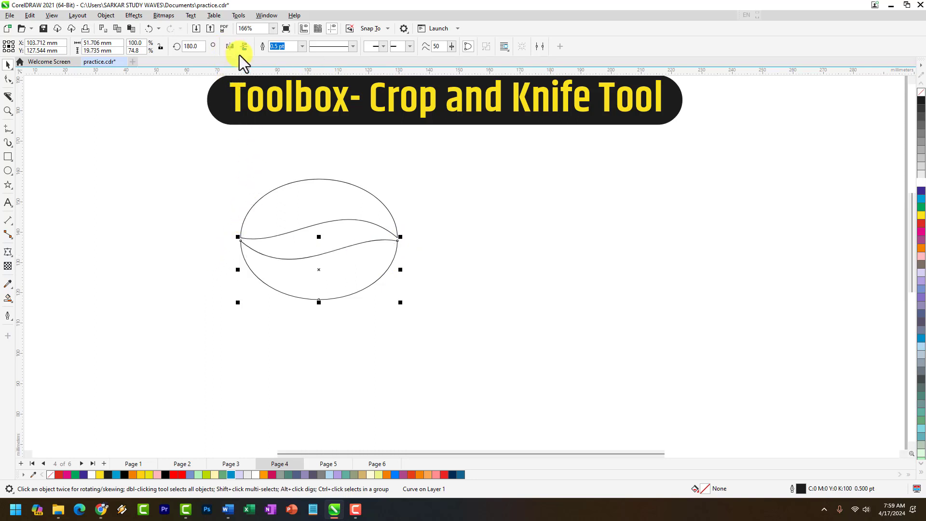
key("Down")
key("Down")
key("Down")
key("Down")
key("Down")
key("Down")
key("Down")
key("Down")
key("Down")
key("Down")
key("Down")
key("Down")
key("Down")
key("Down")
key("Down")
key("Down")
key("Down")
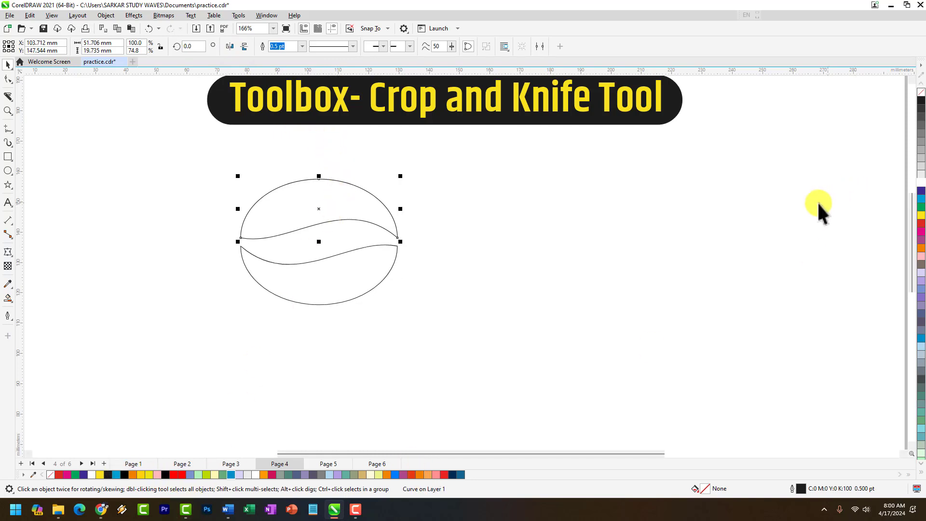
Fill the upper half with dark blue and the lower half with red
left_click(920, 191)
left_click(347, 277)
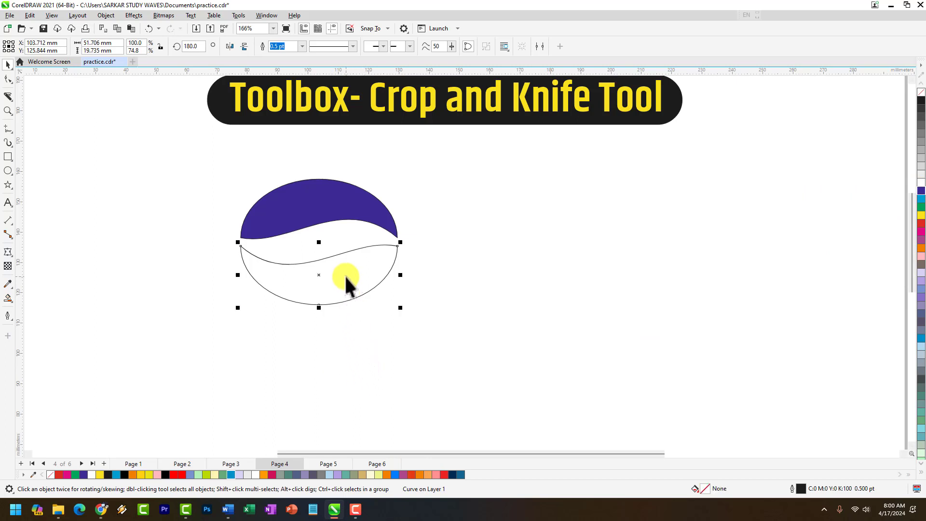
left_click(182, 476)
left_click(410, 329)
scroll(342, 249, "up", 1)
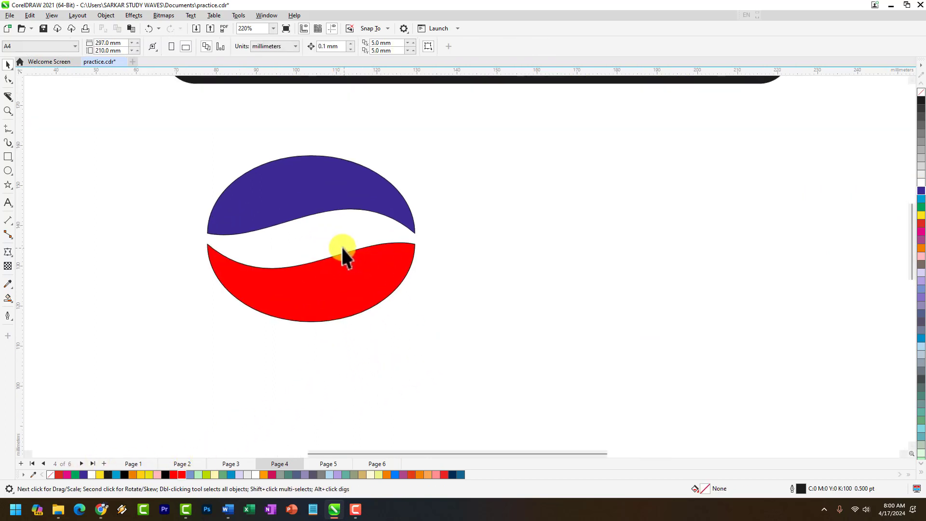
Add the artistic text "PEPSI" in 24 pt Arial and move it over the white band between the halves
left_click(7, 202)
left_click(165, 246)
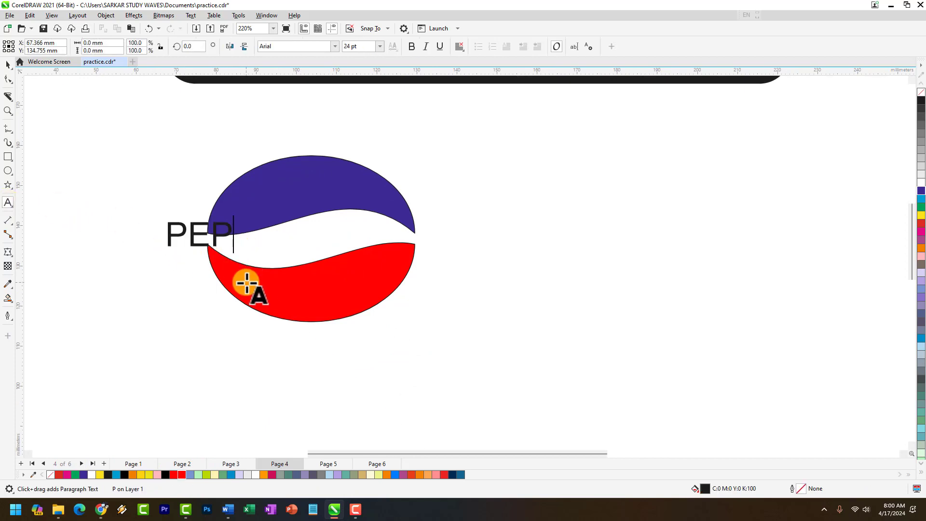
type("I")
key("ctrl+space")
left_click_drag(242, 235, 365, 240)
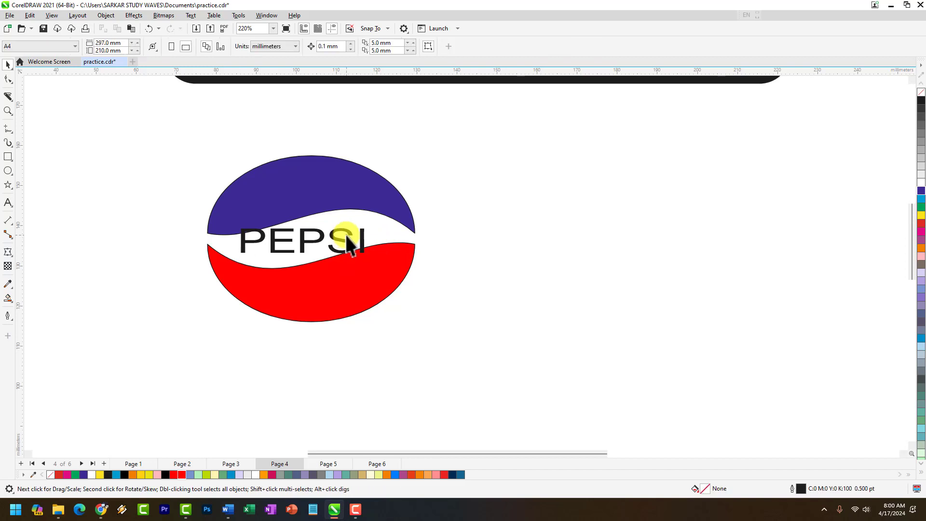
Rotate the PEPSI text about 7.2 degrees counterclockwise and position it to follow the white band
left_click(341, 236)
left_click(360, 233)
left_click(340, 240)
left_click(424, 250)
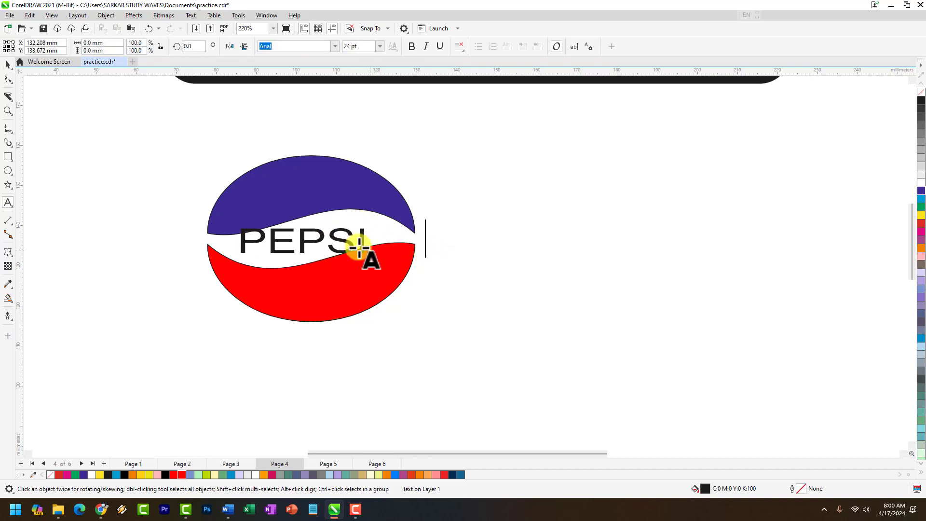
left_click(8, 64)
left_click(337, 242)
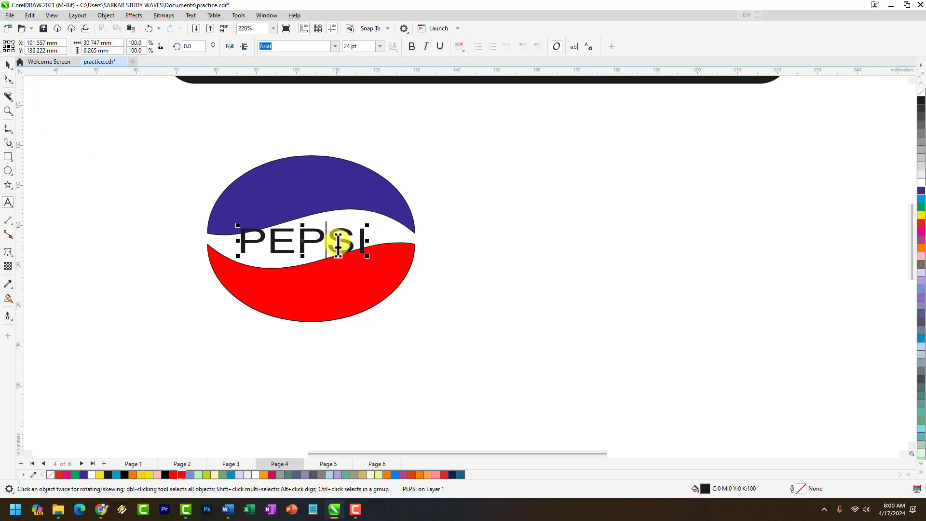
left_click(309, 241)
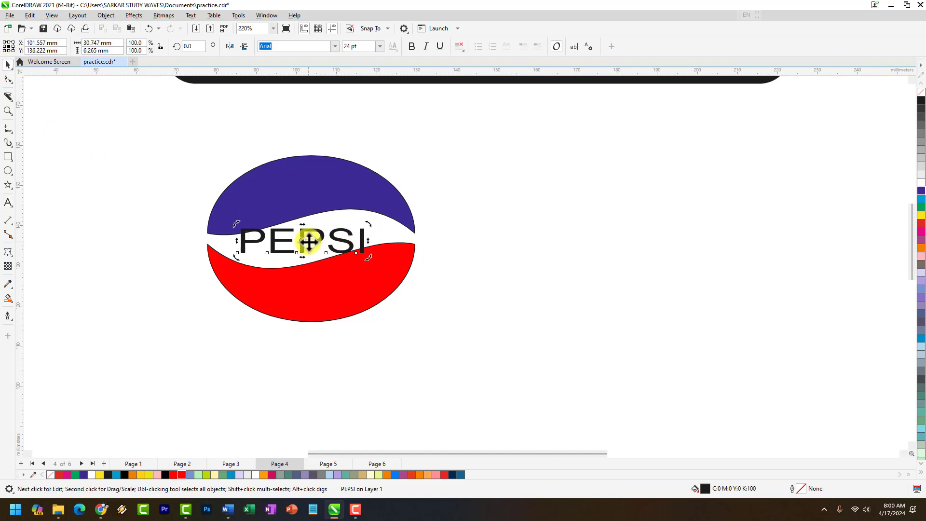
left_click_drag(363, 214, 354, 237)
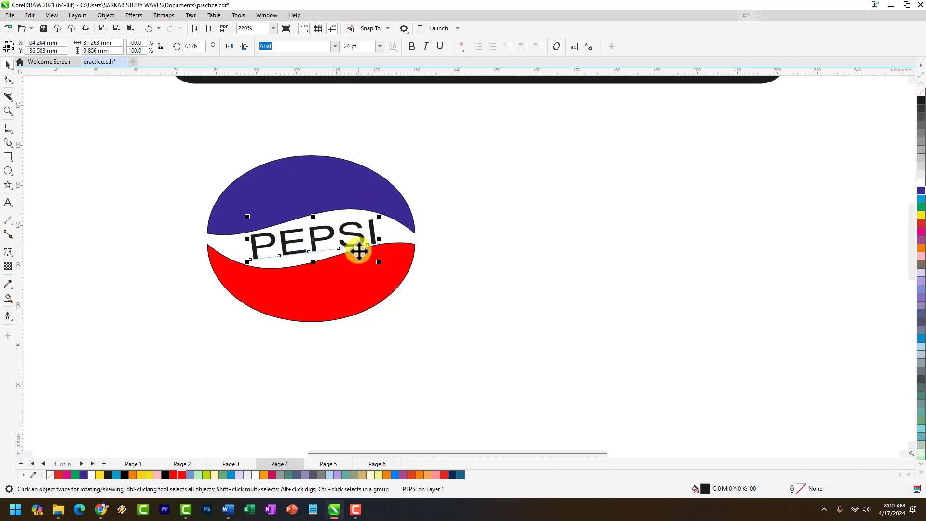
left_click(461, 286)
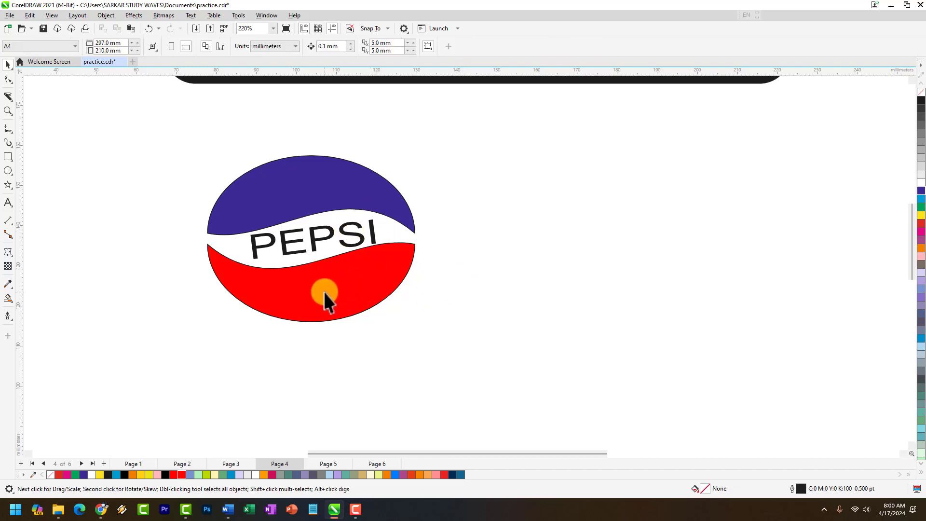
Activate the Knife tool for slicing objects
left_click(11, 82)
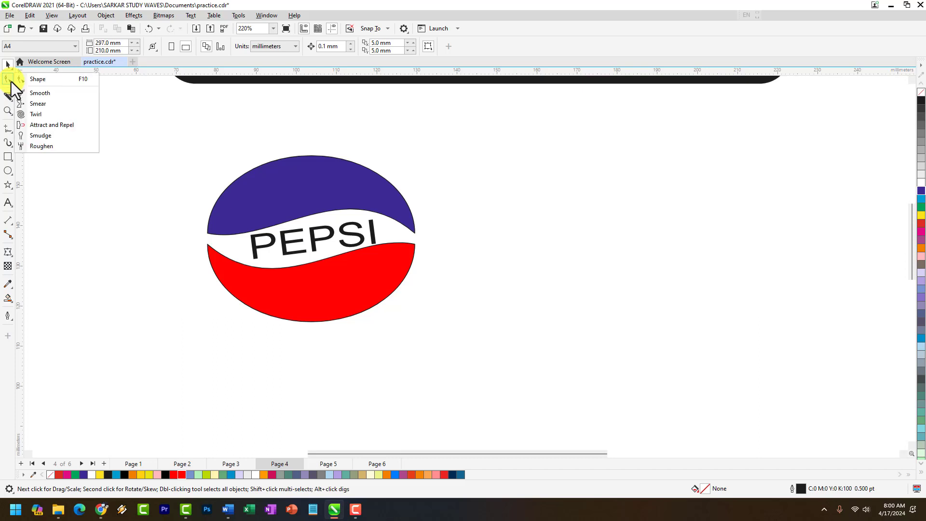
left_click(7, 124)
left_click(7, 98)
left_click(35, 108)
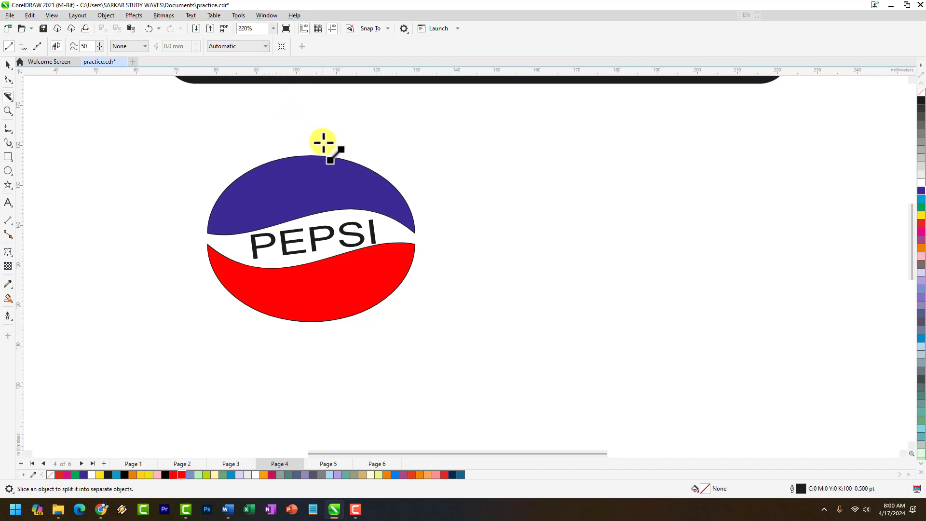
scroll(322, 145, "down", 3)
scroll(345, 190, "up", 3)
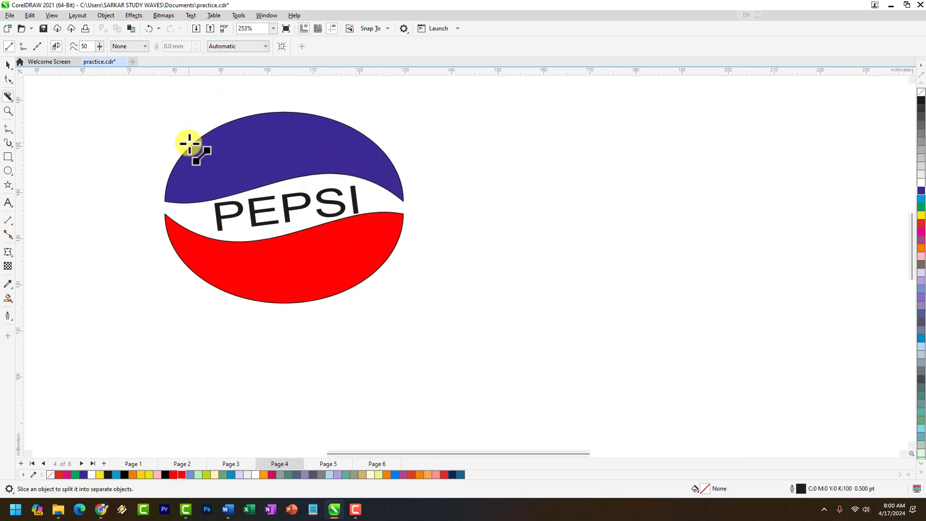
scroll(558, 186, "down", 3)
scroll(372, 171, "up", 3)
scroll(372, 171, "down", 1)
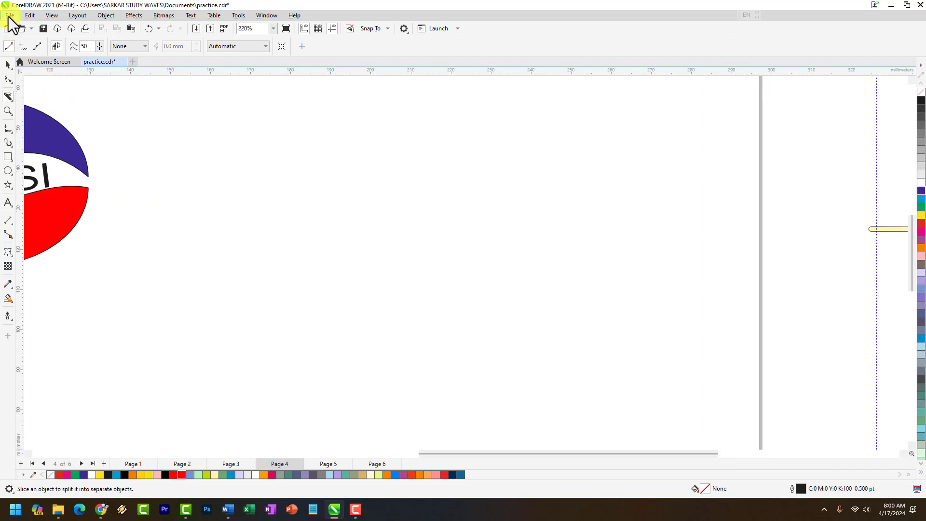
Switch to Page 2 and bring its telephony pictures into view
left_click(182, 463)
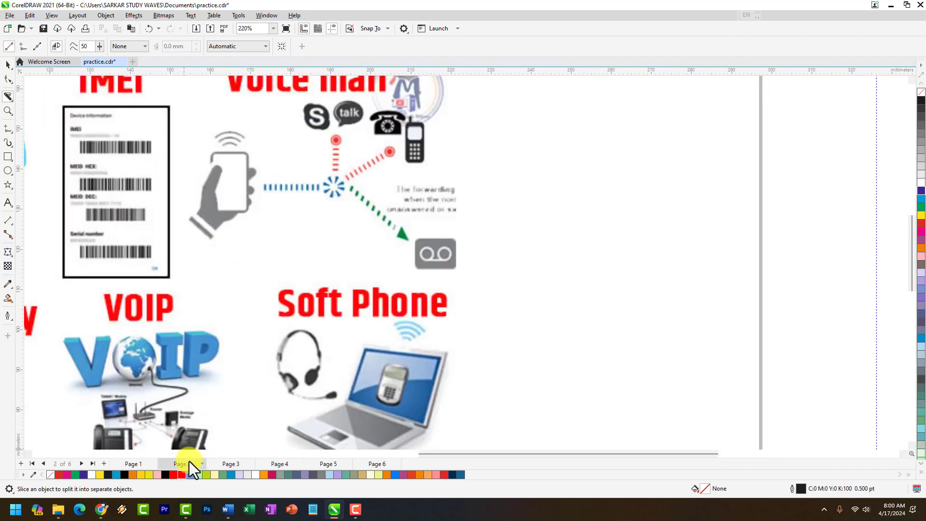
scroll(399, 345, "down", 3)
scroll(310, 283, "up", 1)
scroll(133, 437, "up", 1)
scroll(164, 429, "up", 1)
scroll(193, 415, "down", 1)
scroll(212, 403, "up", 1)
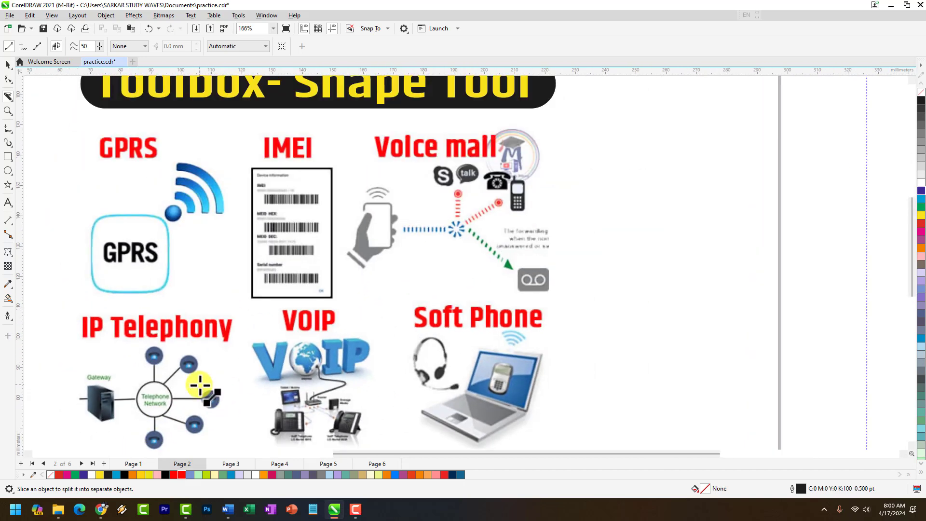